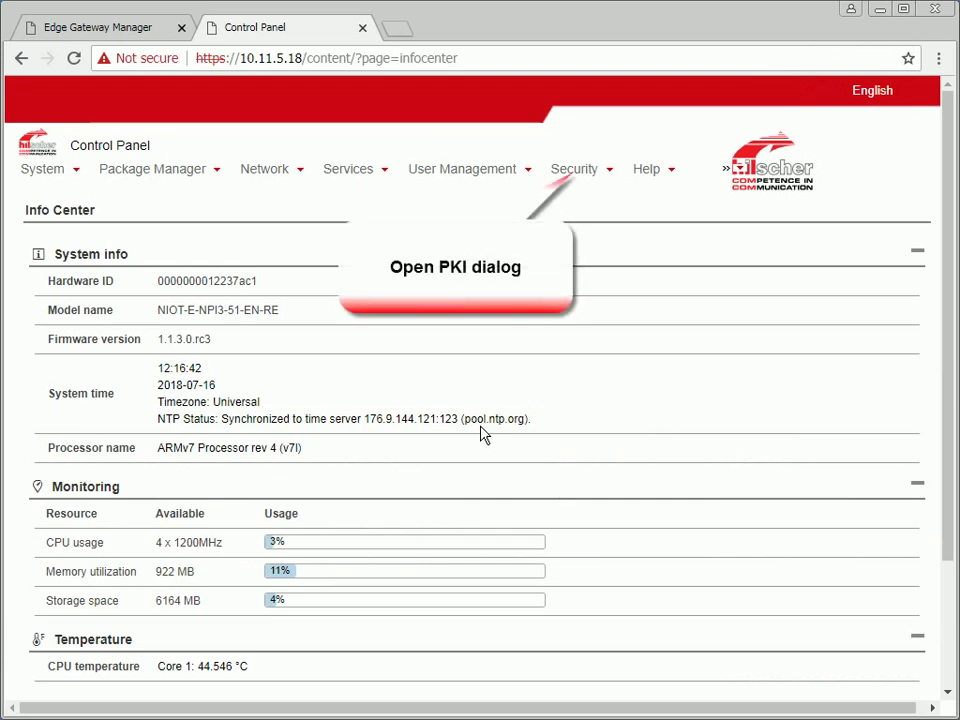
- Upload devdockerCA.pem from C:\temp\certs as a root certificate in the gateway's Public Key Infrastructure and acknowledge the upload
click(575, 180)
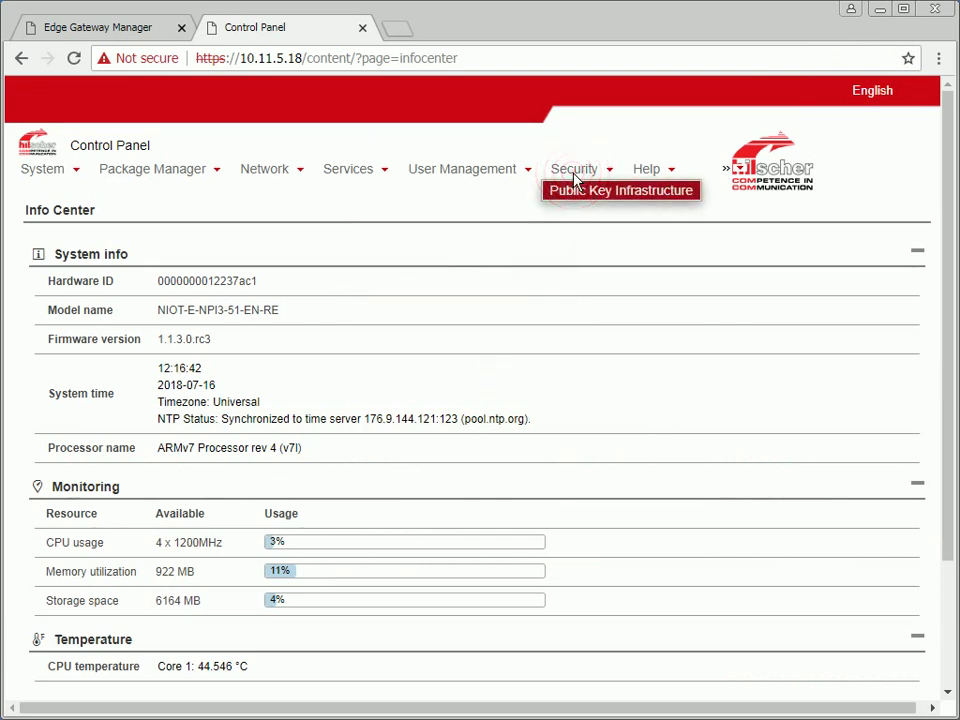
click(621, 192)
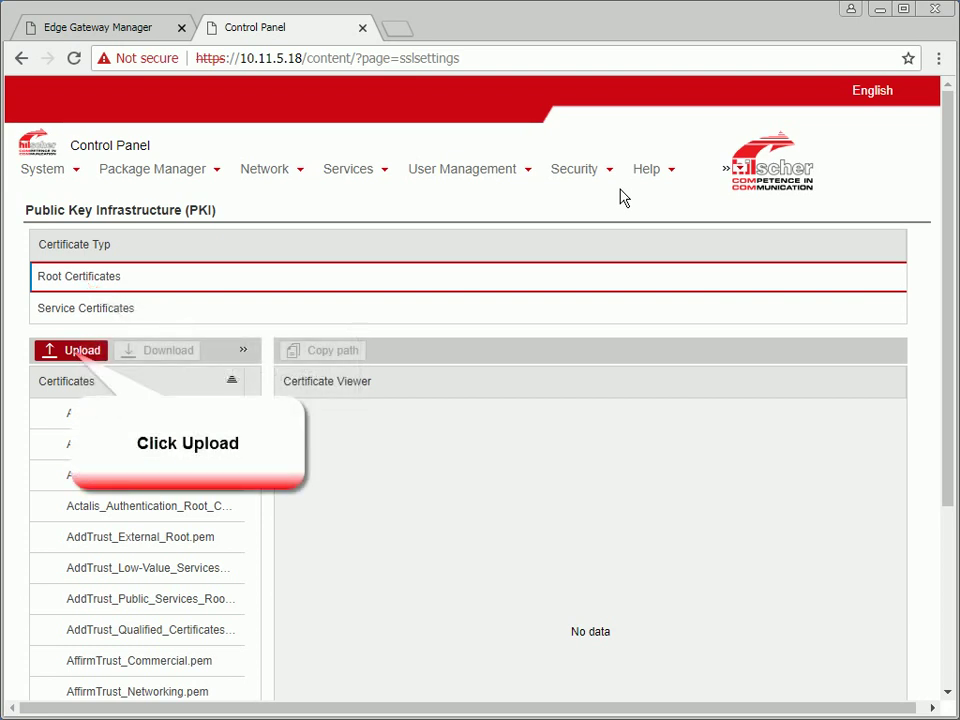
click(73, 351)
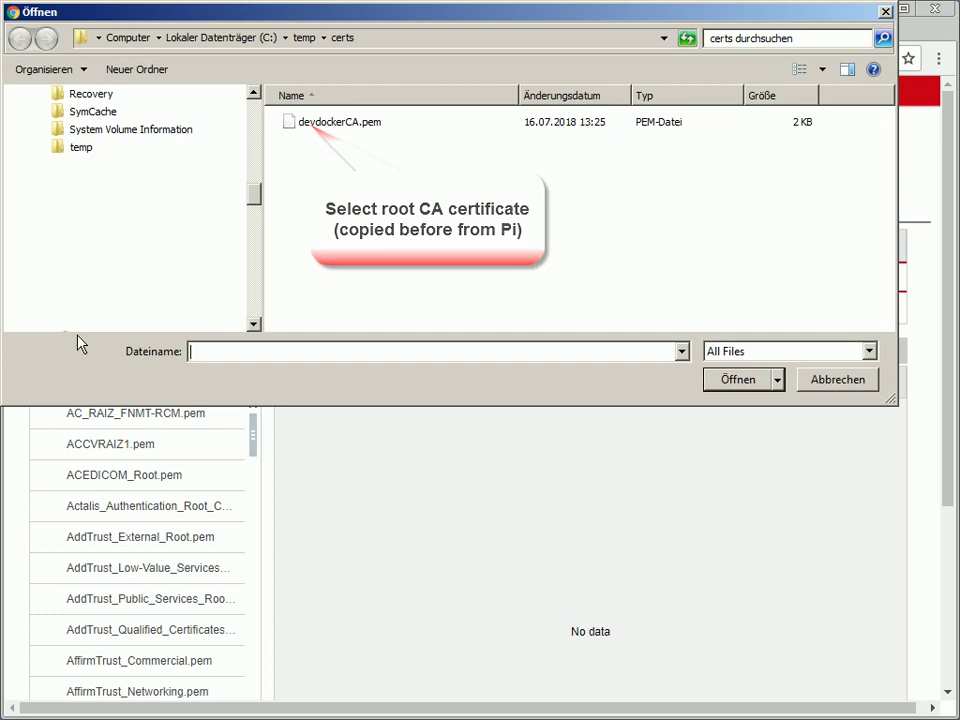
click(335, 124)
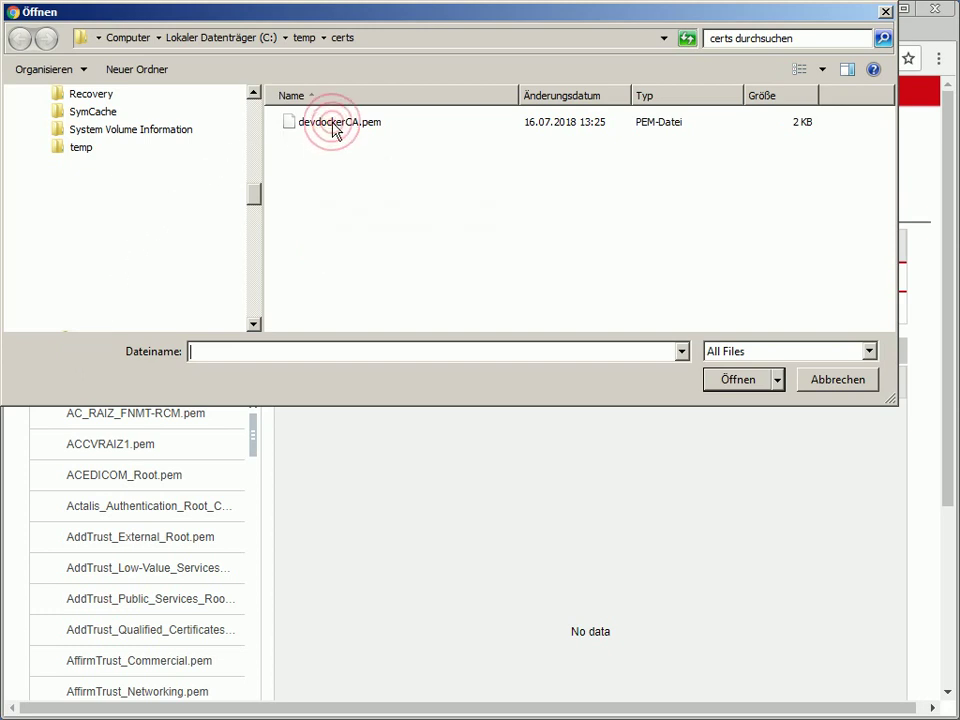
click(733, 387)
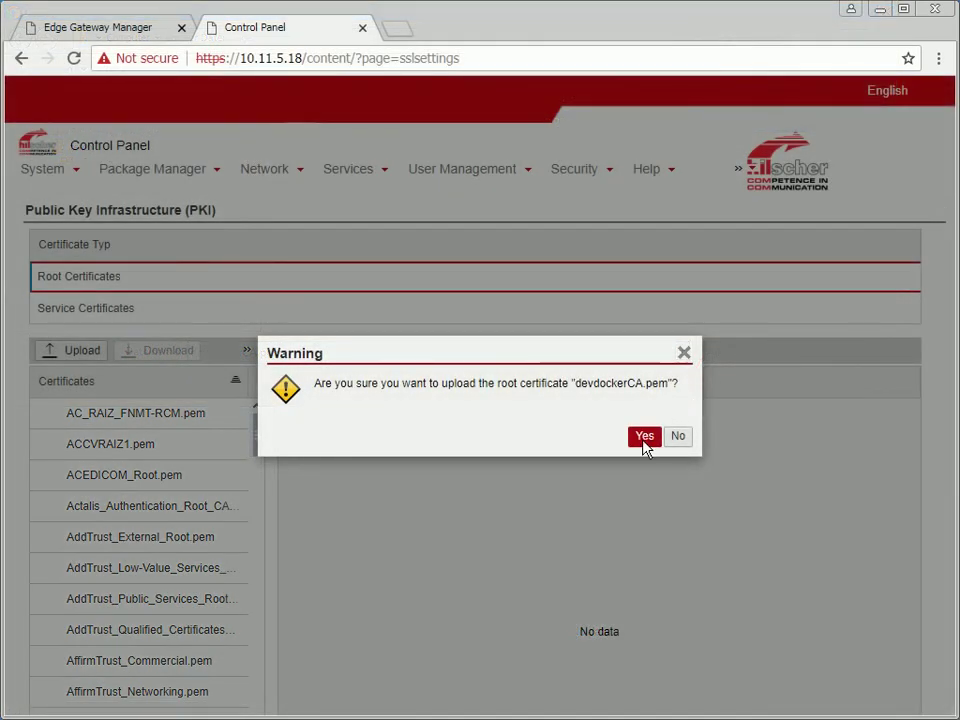
click(644, 438)
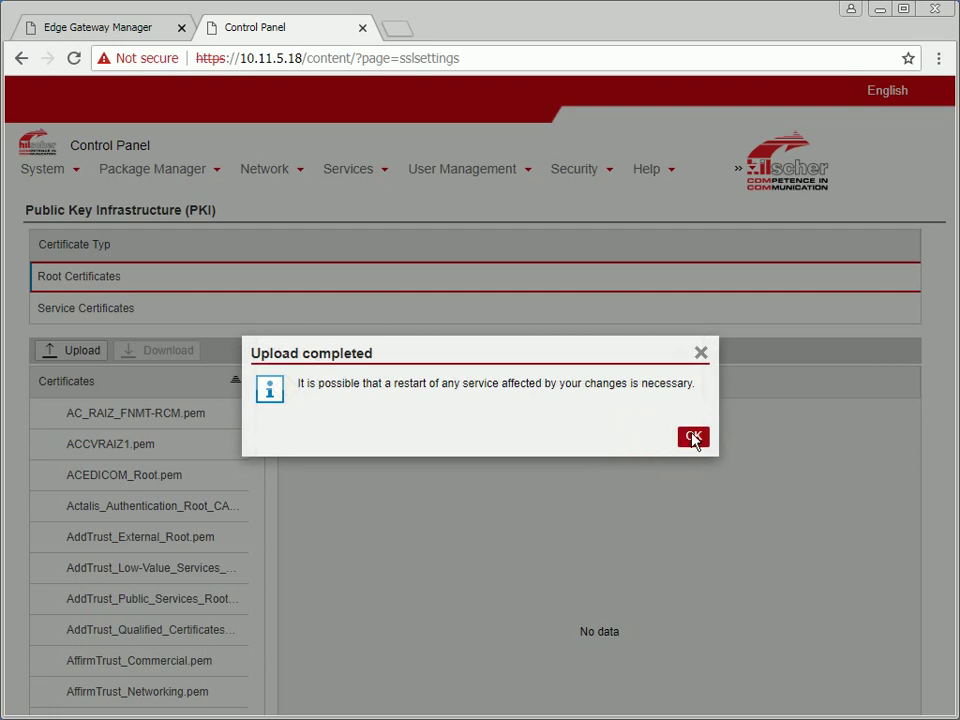
click(694, 438)
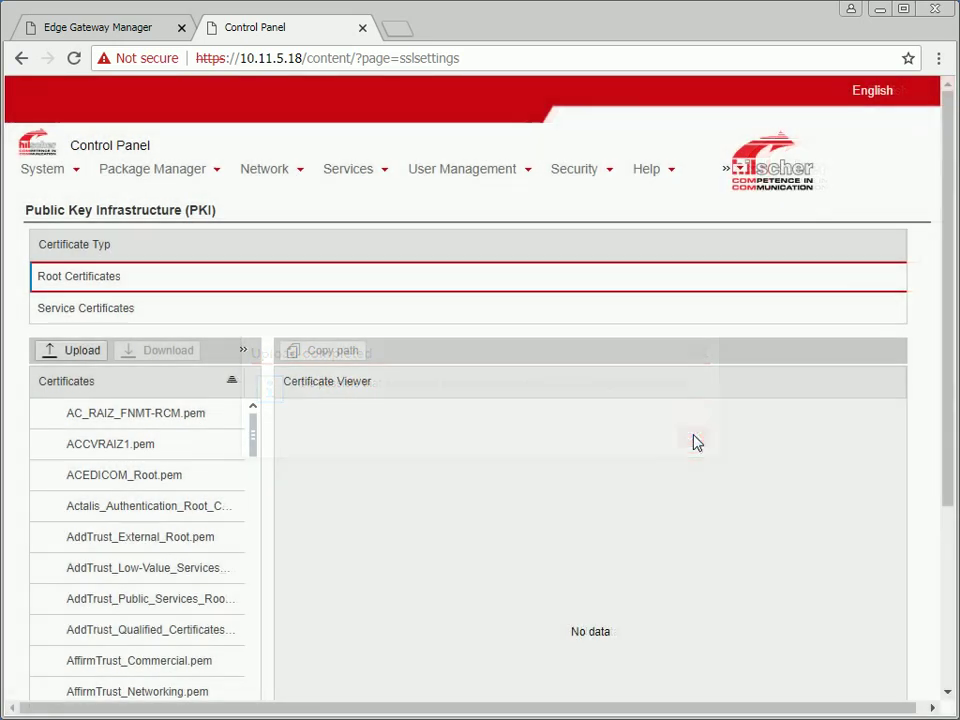
- Reboot the gateway device and confirm the restart
click(42, 174)
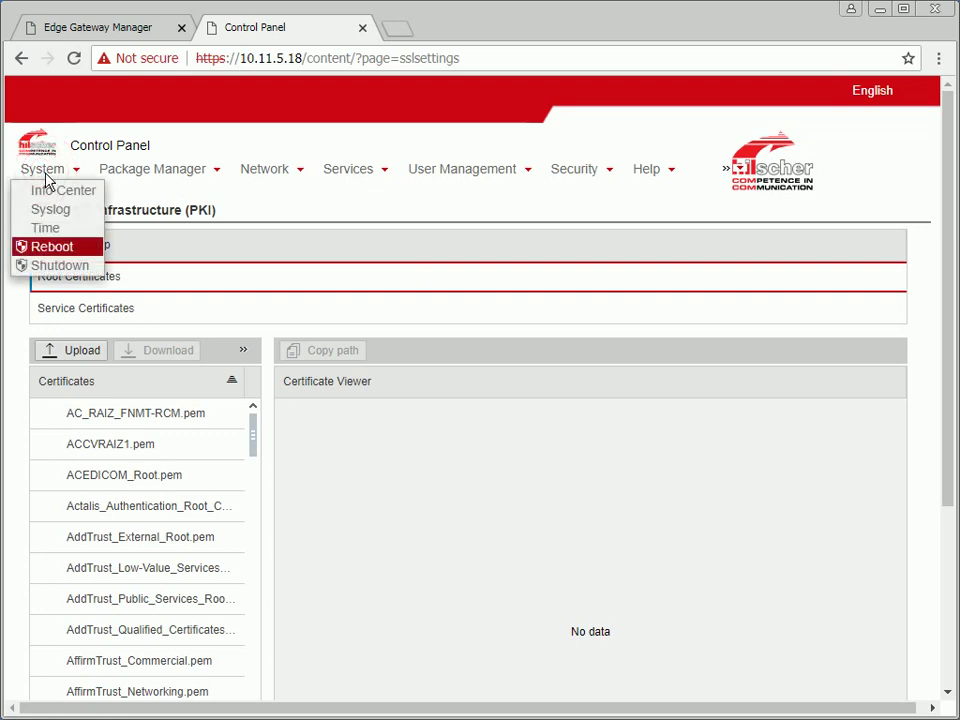
click(48, 249)
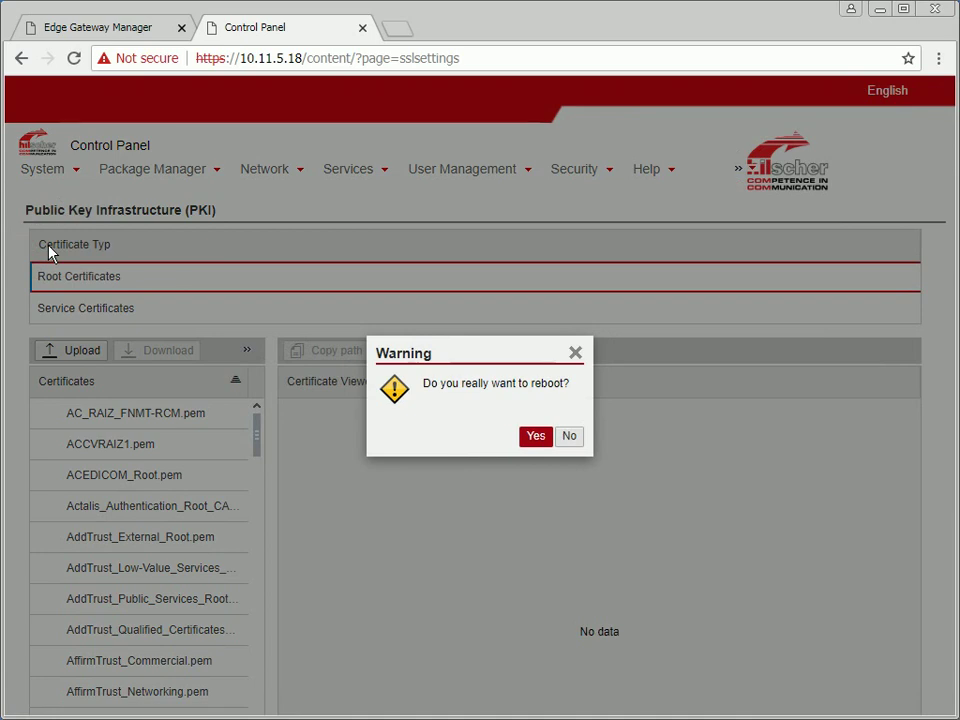
click(537, 440)
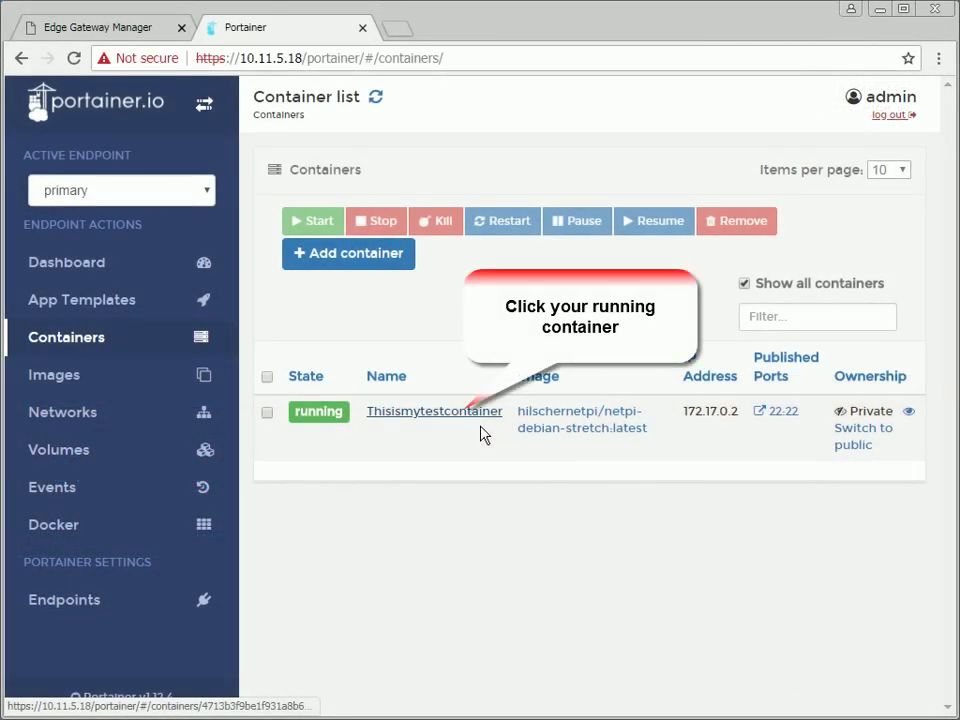
- In Portainer, create an image from the container Thisismytestcontainer, named mytestcontainer:V1.0.0.0 with registry mypi.local
click(428, 412)
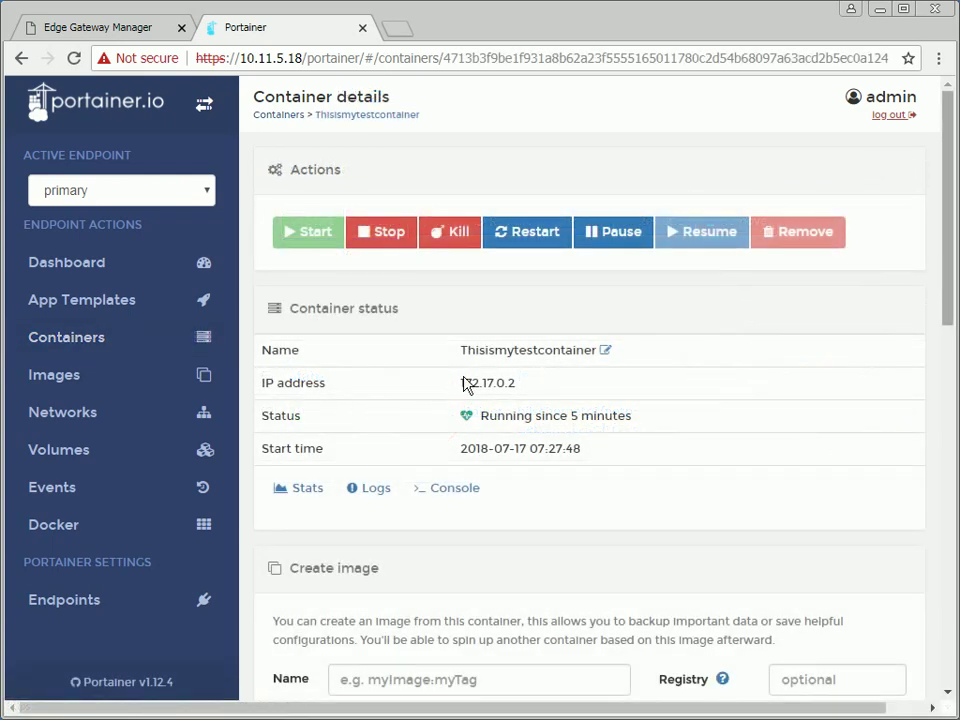
click(947, 200)
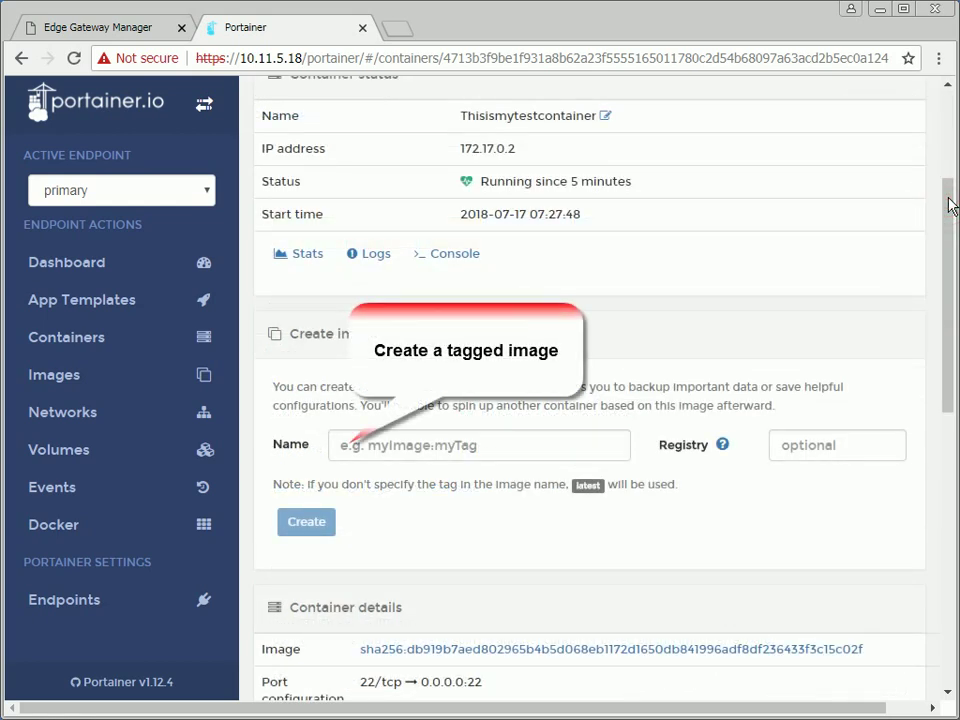
click(349, 450)
text(mytestcontainer:V1.0.0.0)
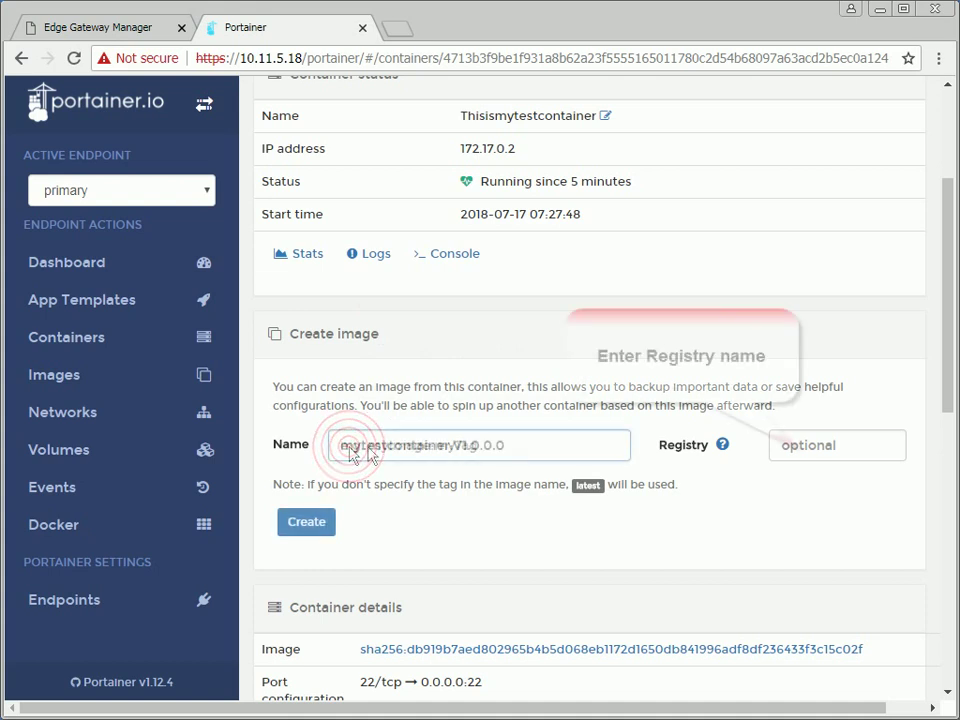
click(784, 452)
text(app.local)
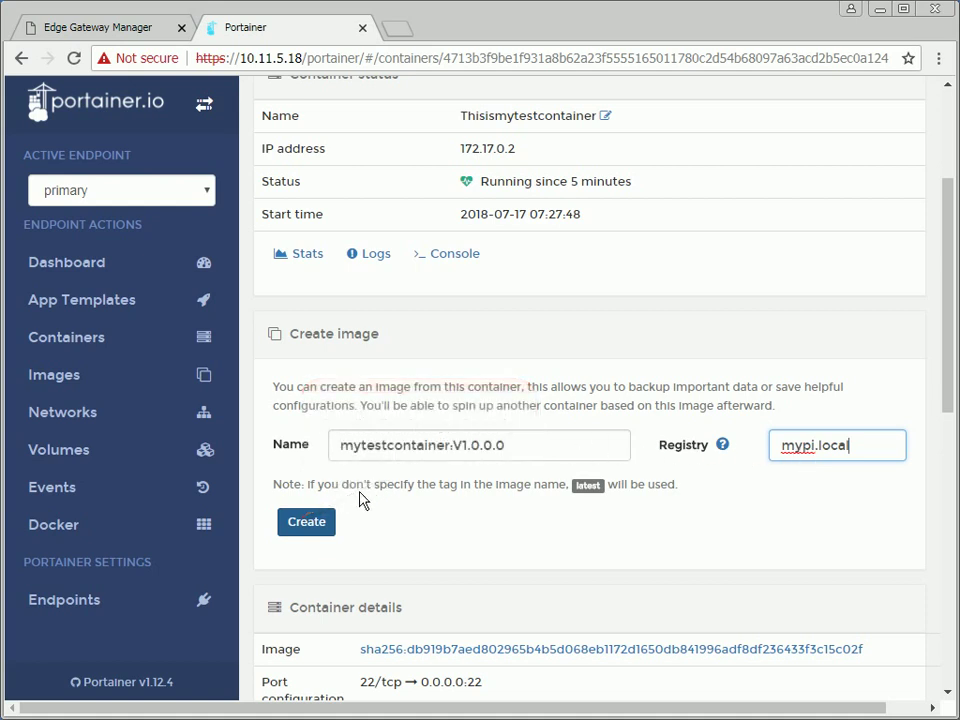
click(308, 525)
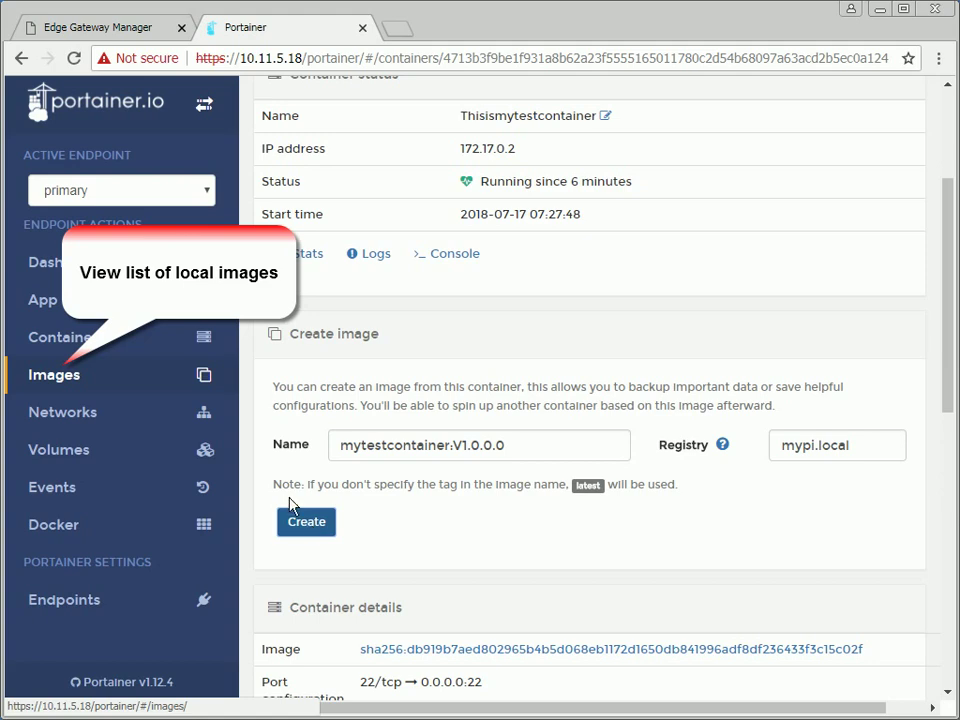
- Push the local image mypi.local/mytestcontainer:V1.0.0.0 to its registry
click(45, 374)
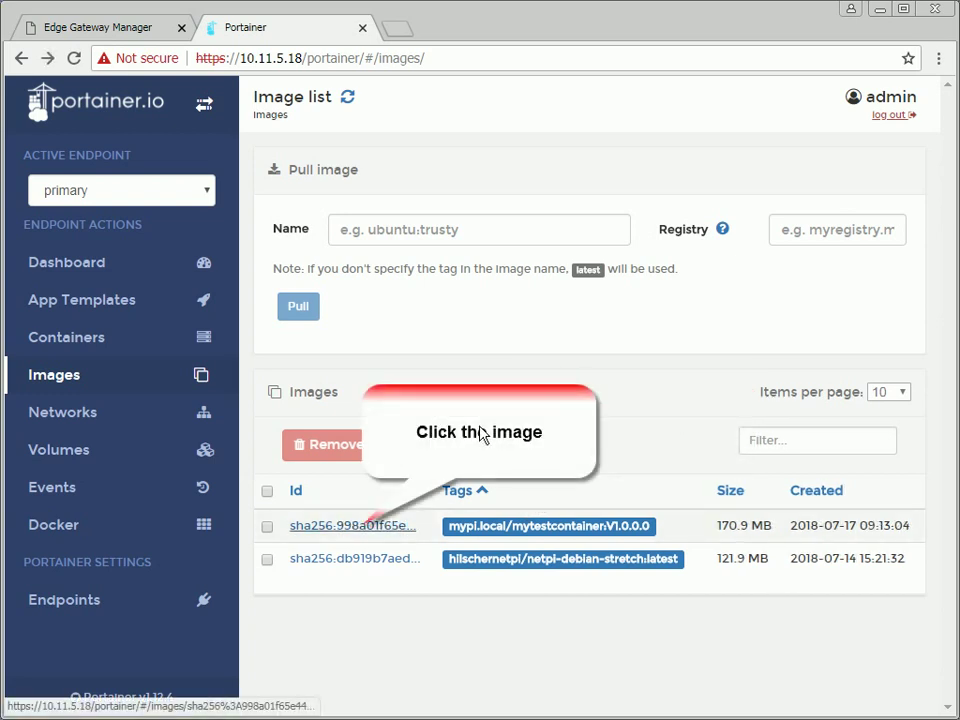
click(347, 527)
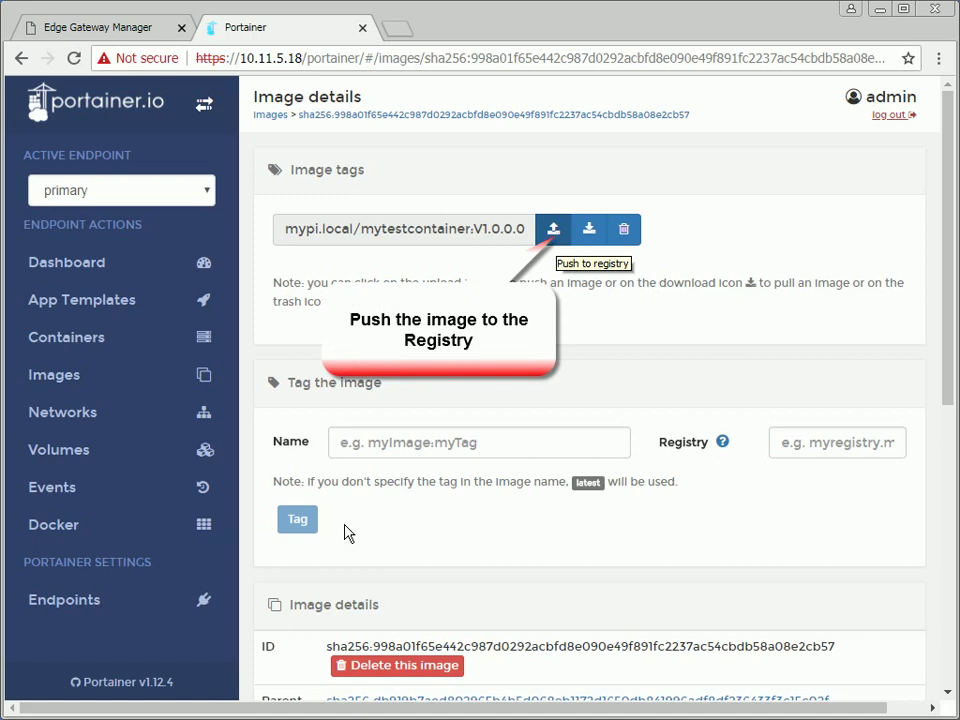
click(554, 232)
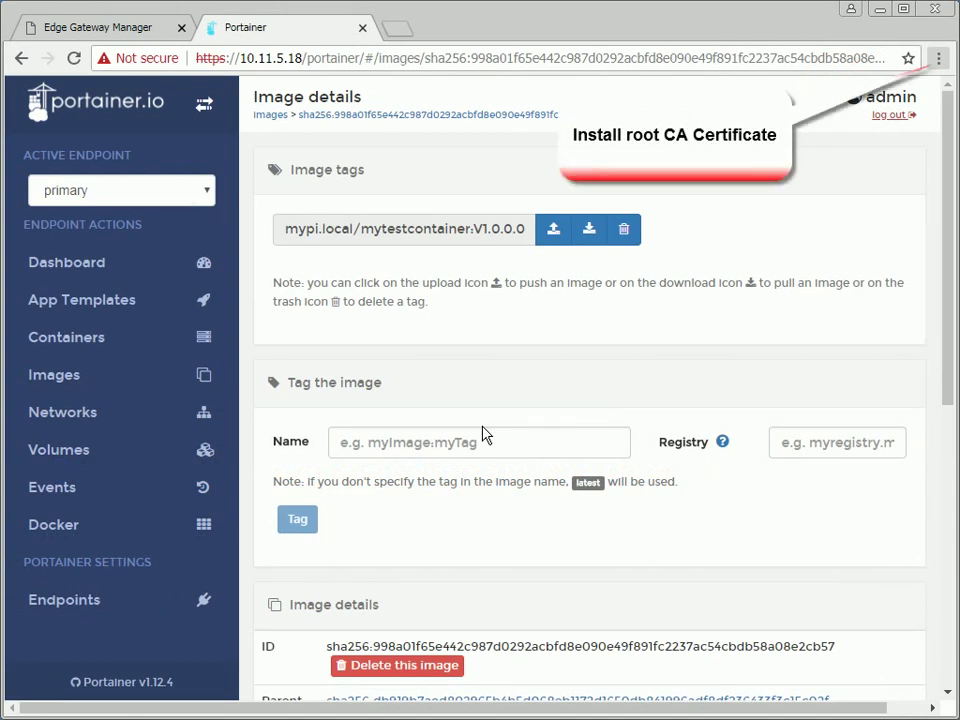
- Open certificate management from Chrome's advanced settings and show the trusted root certification authorities
click(938, 60)
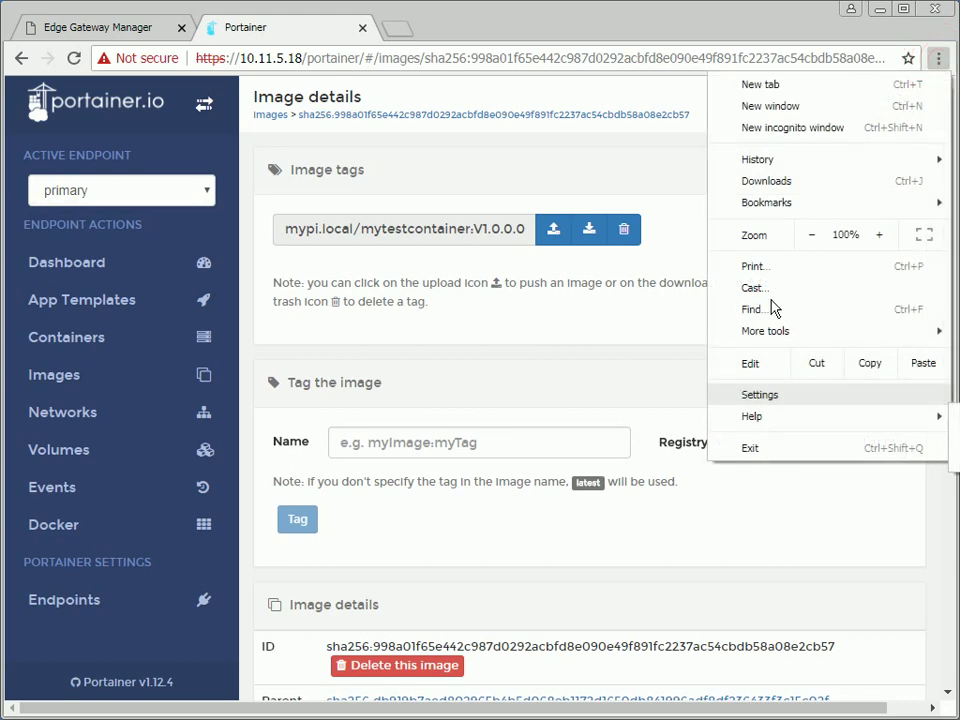
click(760, 396)
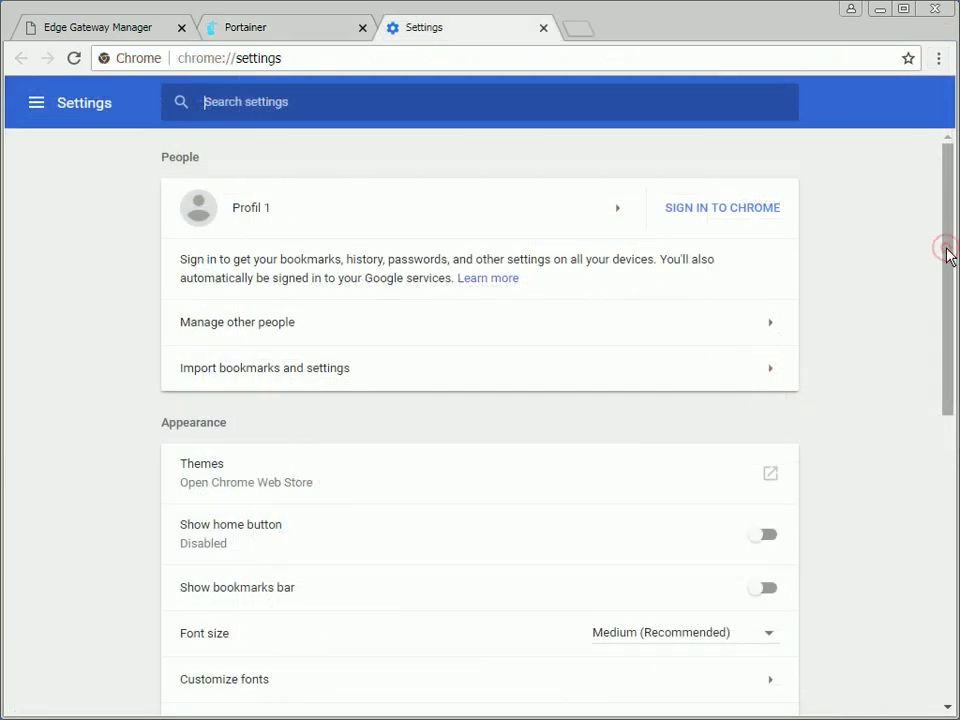
drag(948, 255, 948, 540)
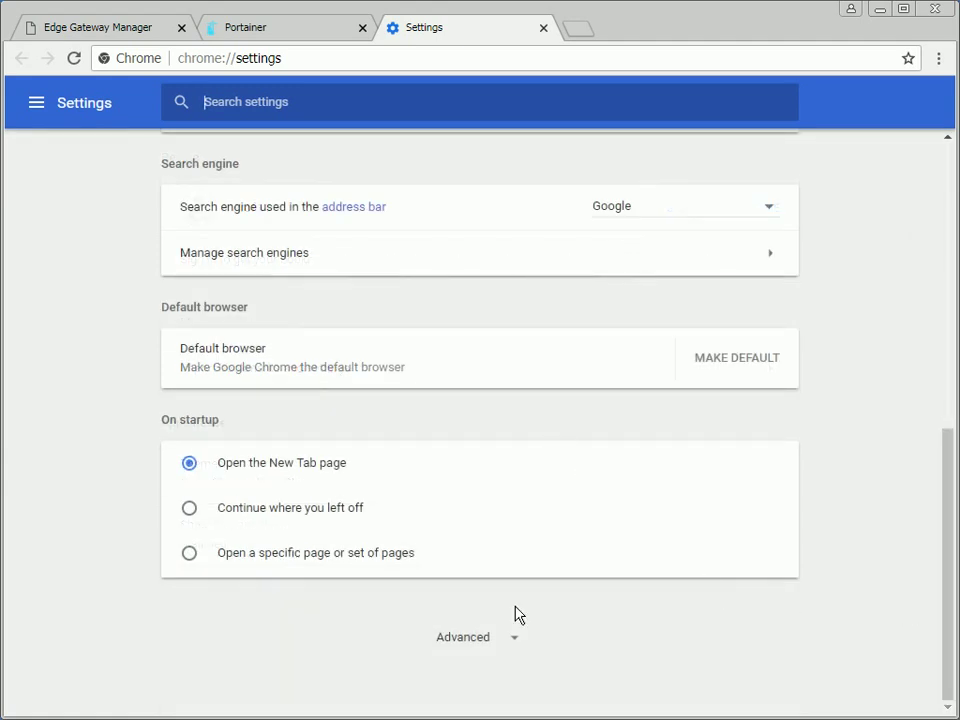
click(472, 638)
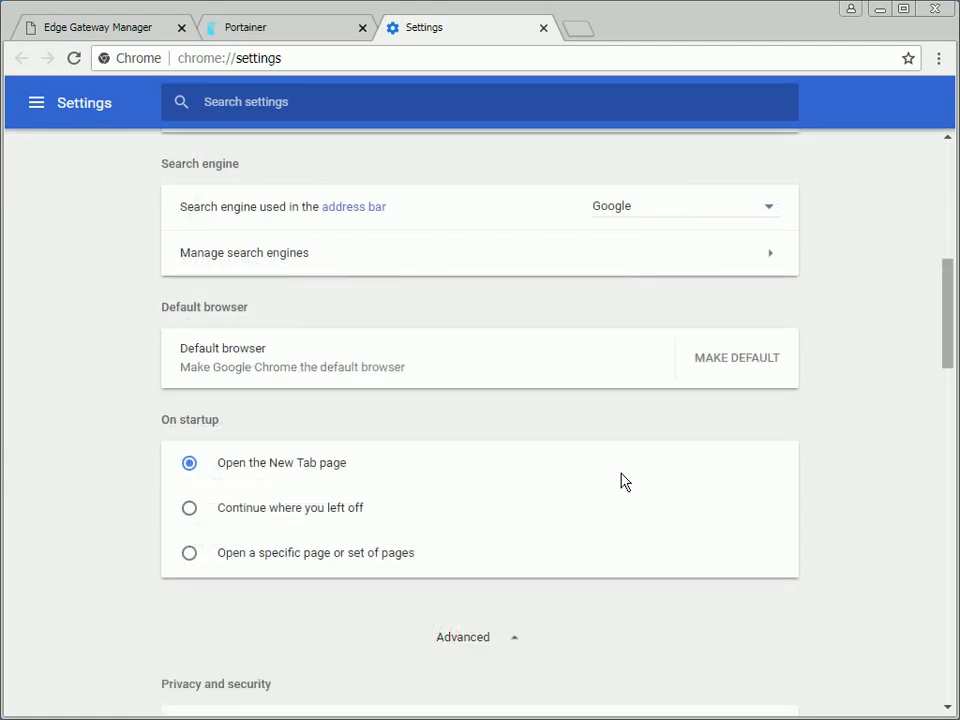
drag(949, 330, 948, 457)
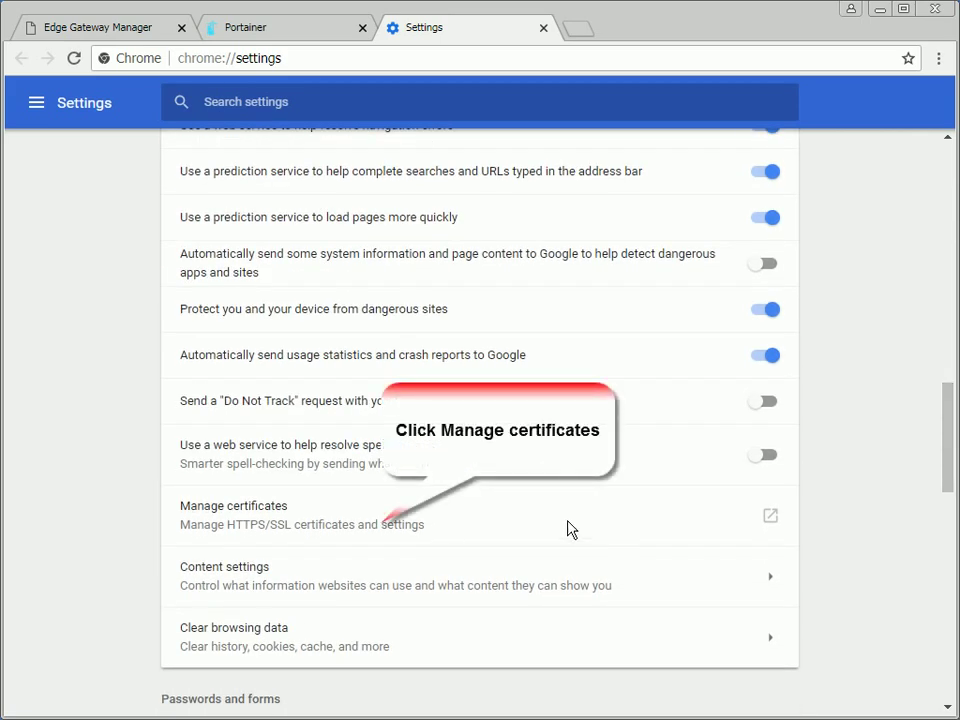
click(249, 525)
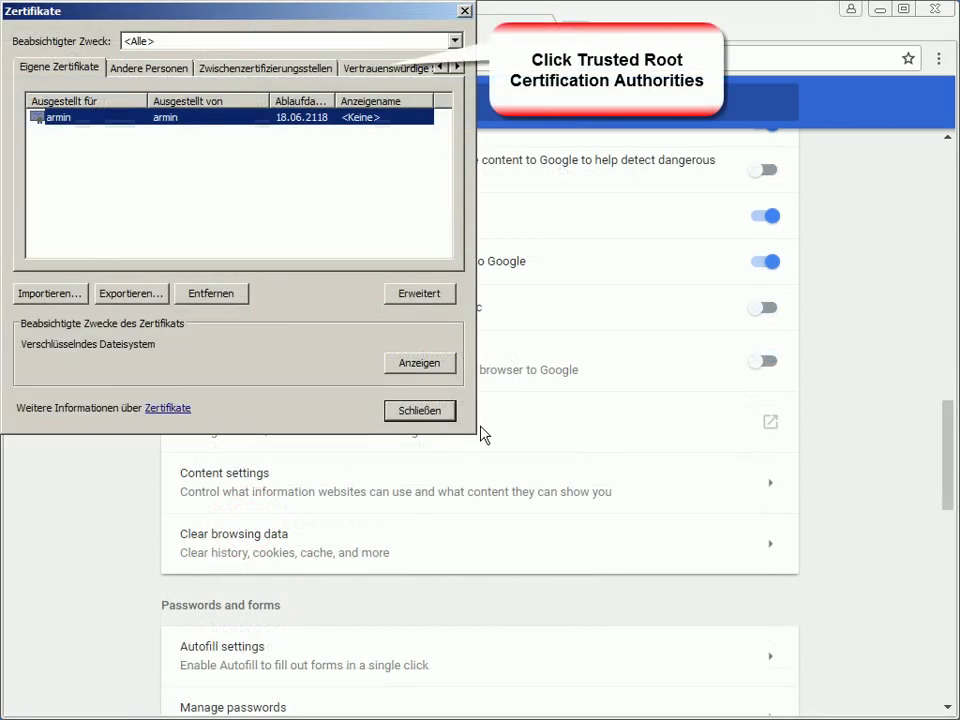
click(396, 71)
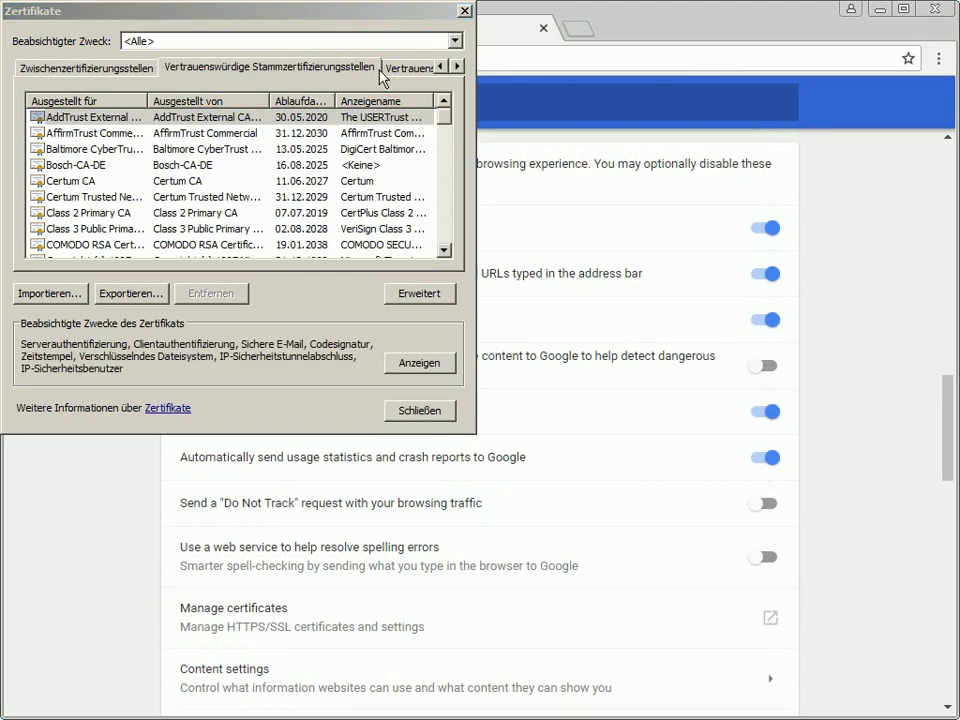
- Start a certificate import and choose devdockerCA.pem from C:\temp\certs, with the file filter set to all files
click(45, 294)
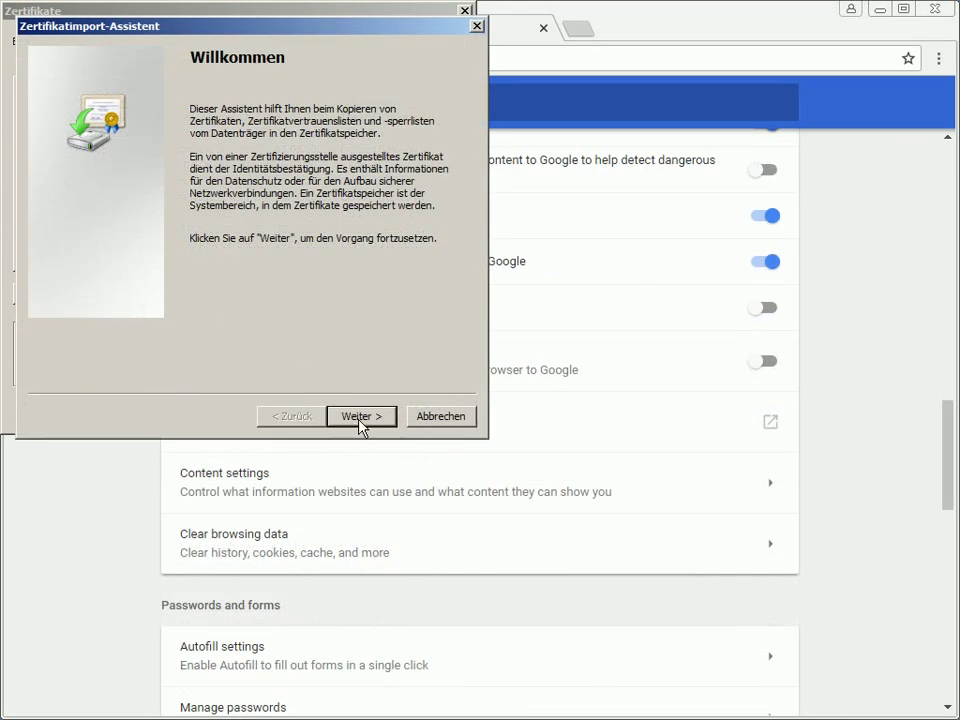
click(360, 416)
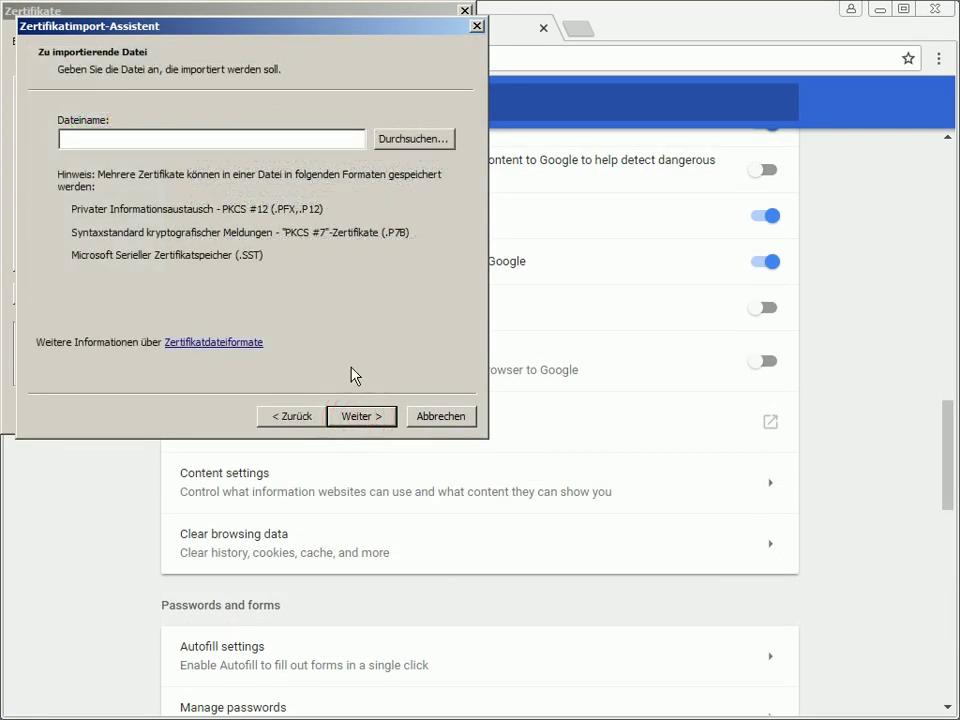
click(410, 142)
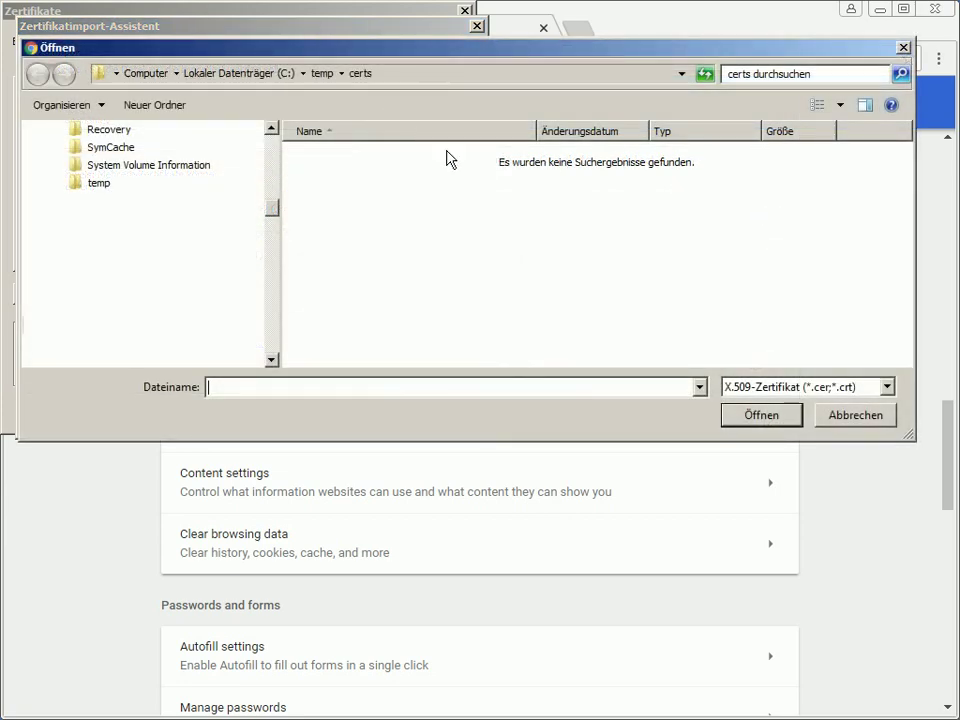
click(805, 390)
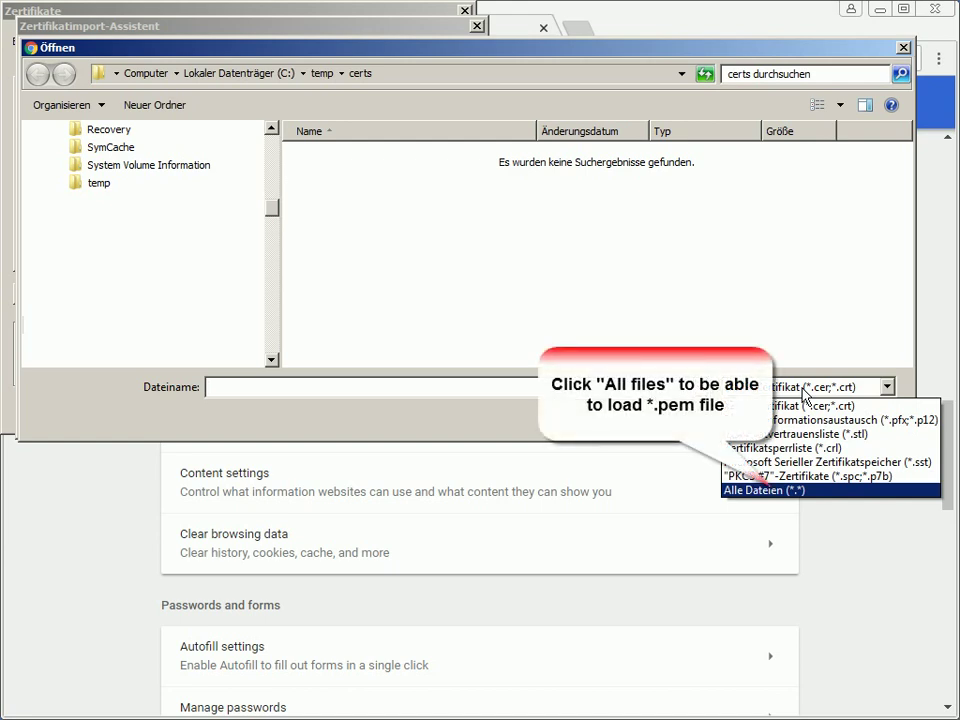
click(775, 491)
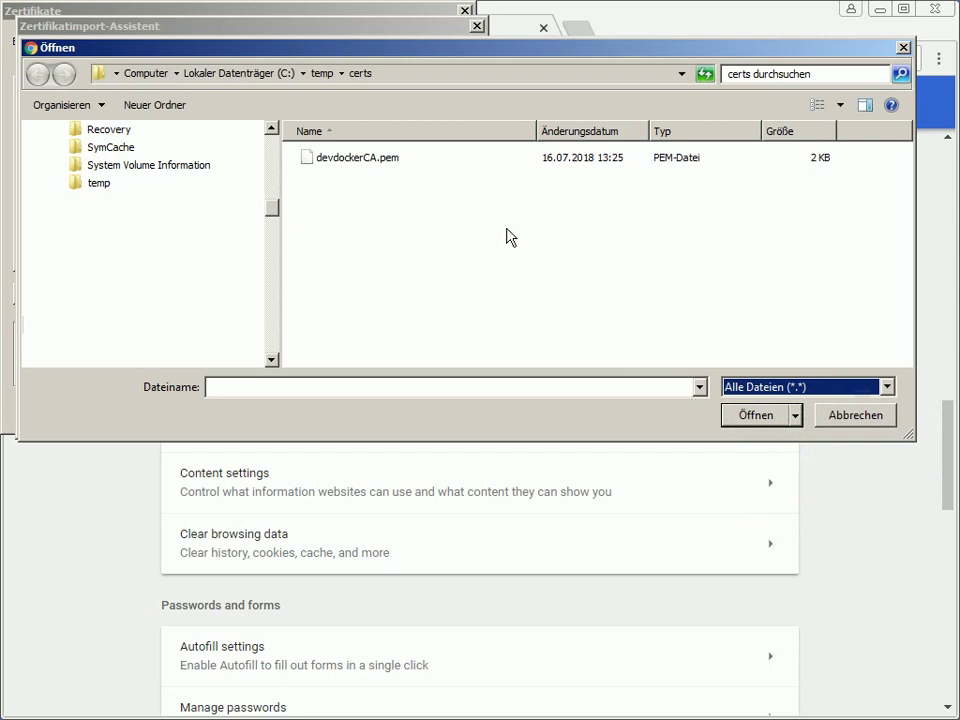
click(352, 163)
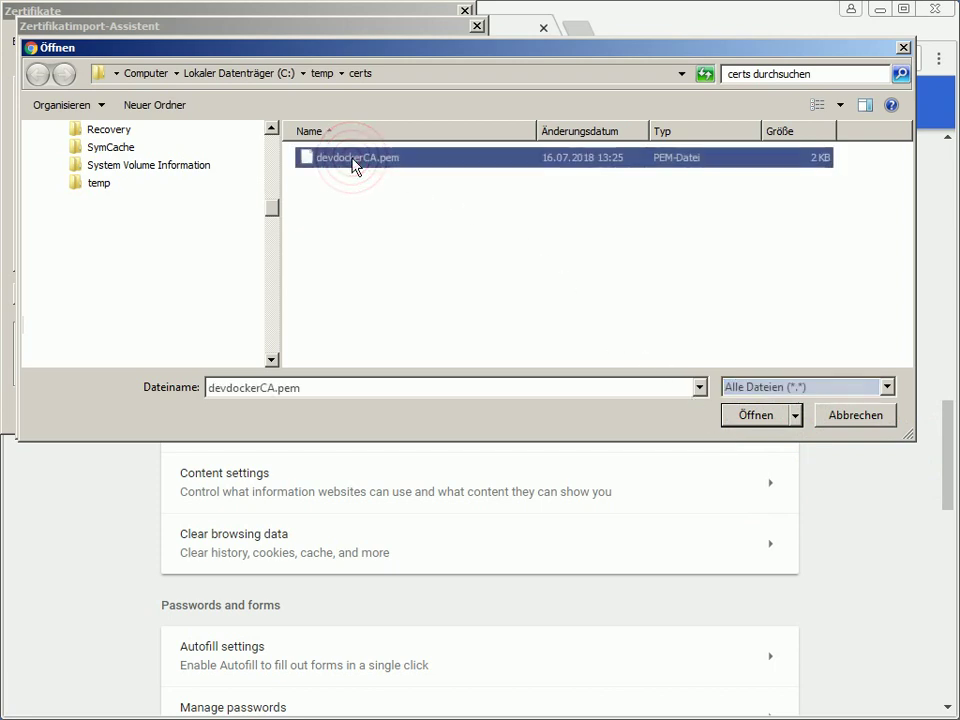
click(756, 417)
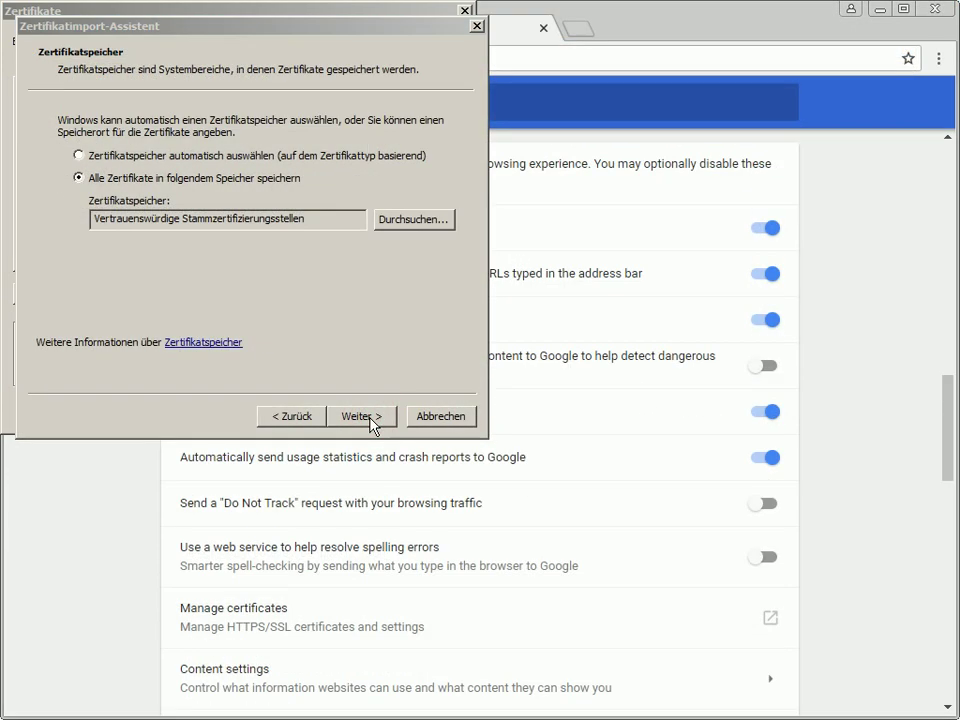
- Complete the certificate import into the trusted root certification authorities store and acknowledge it
click(375, 424)
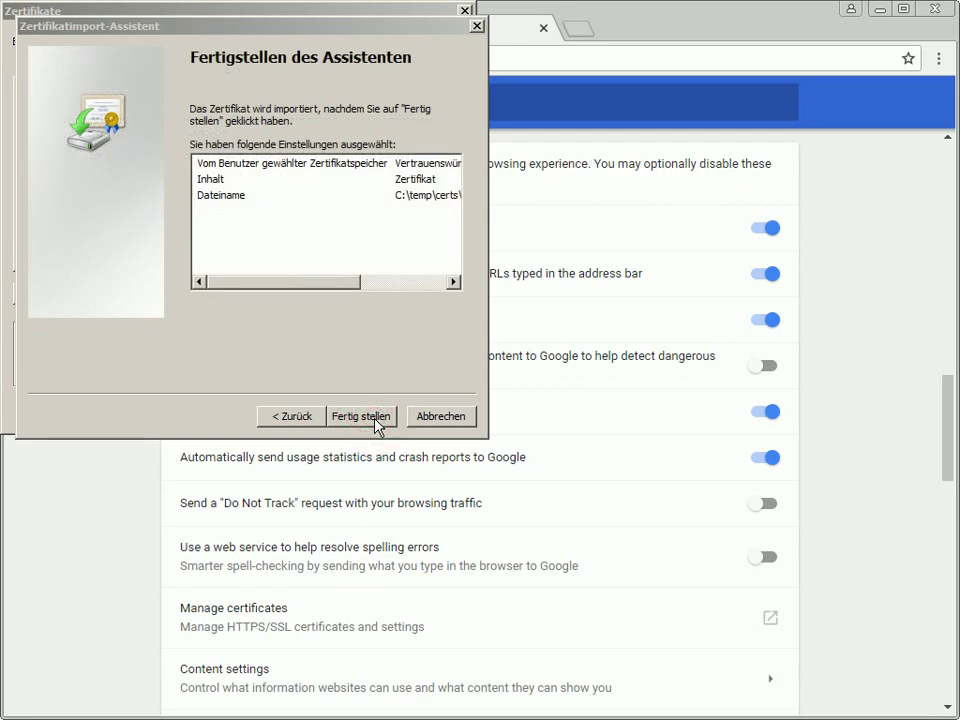
click(362, 416)
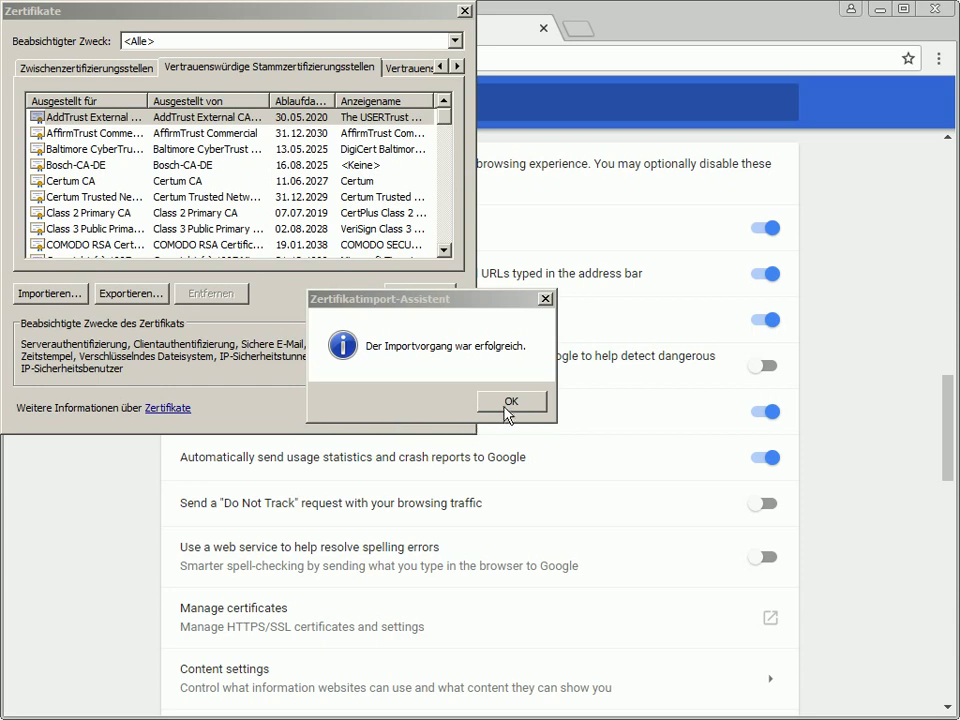
click(511, 403)
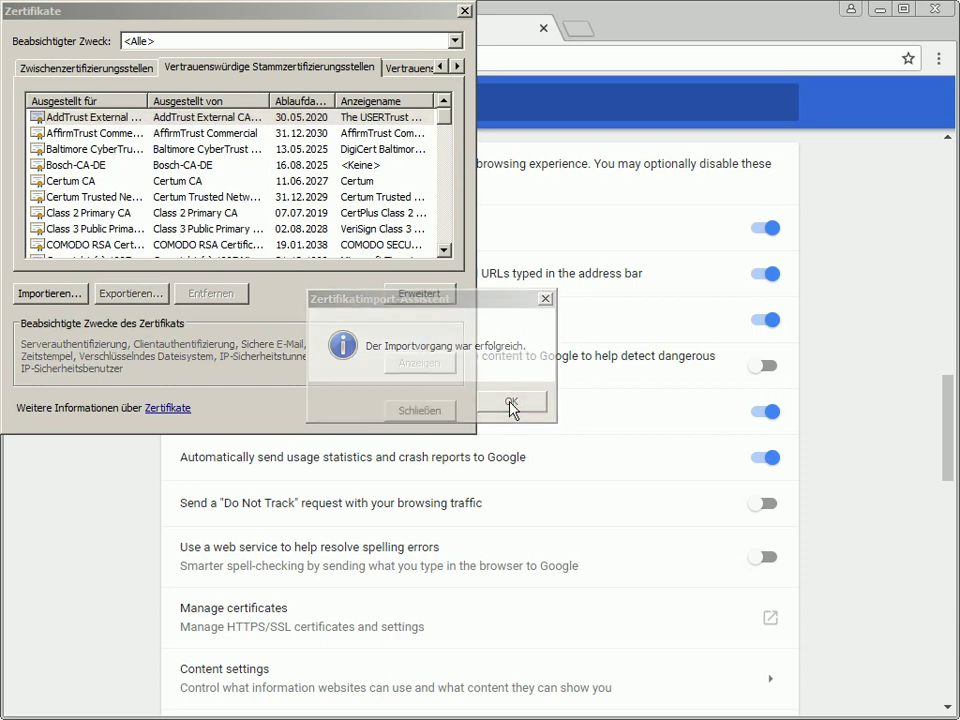
- Close the certificate manager and the Chrome settings page
click(420, 411)
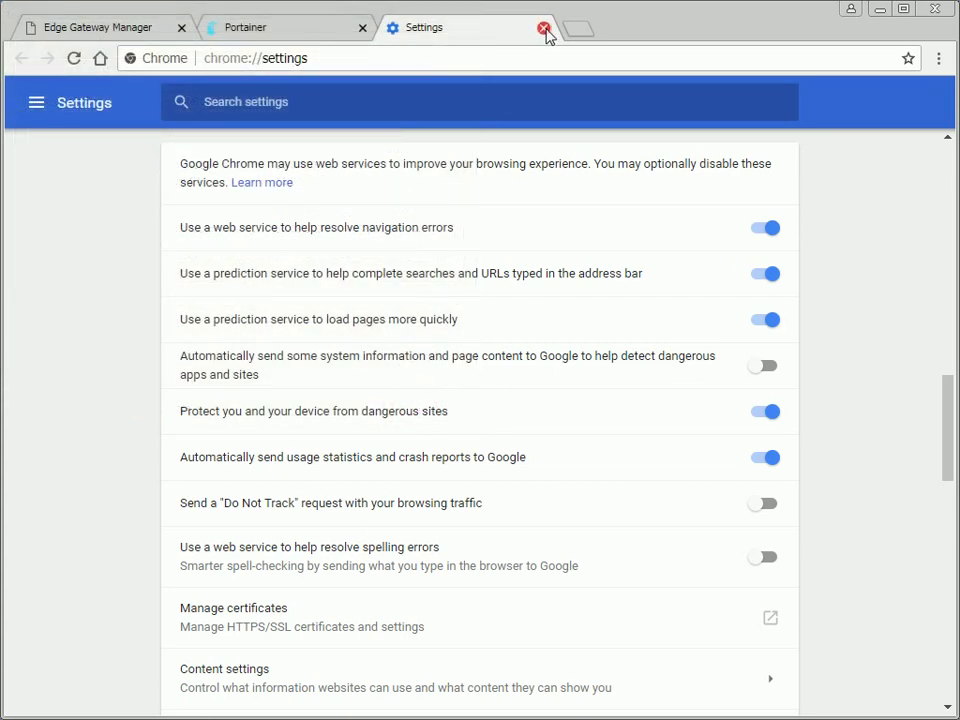
click(543, 28)
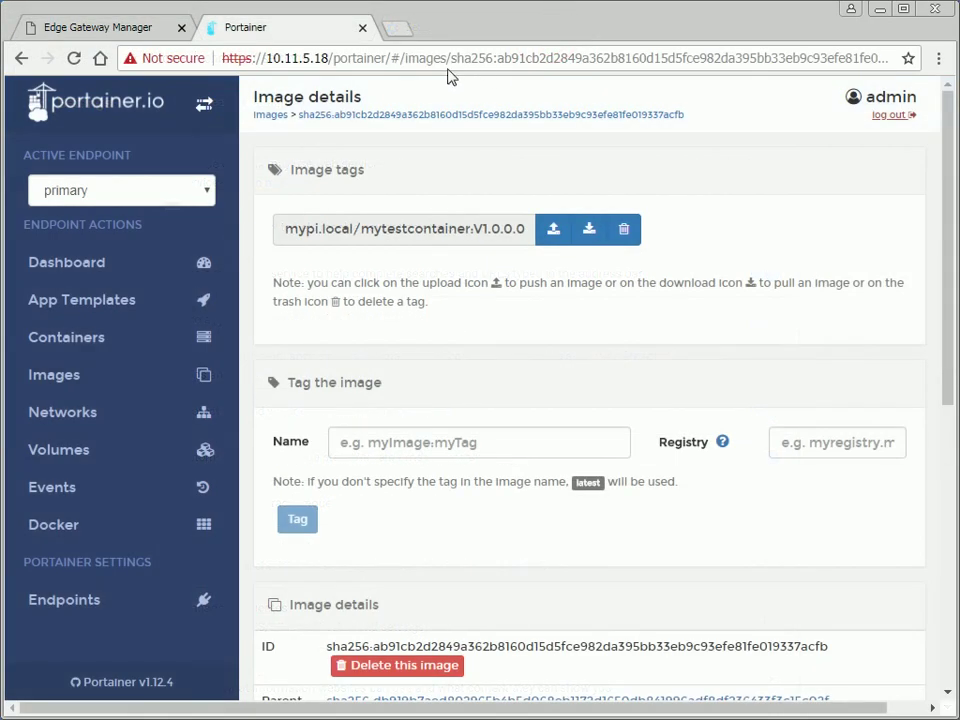
click(398, 30)
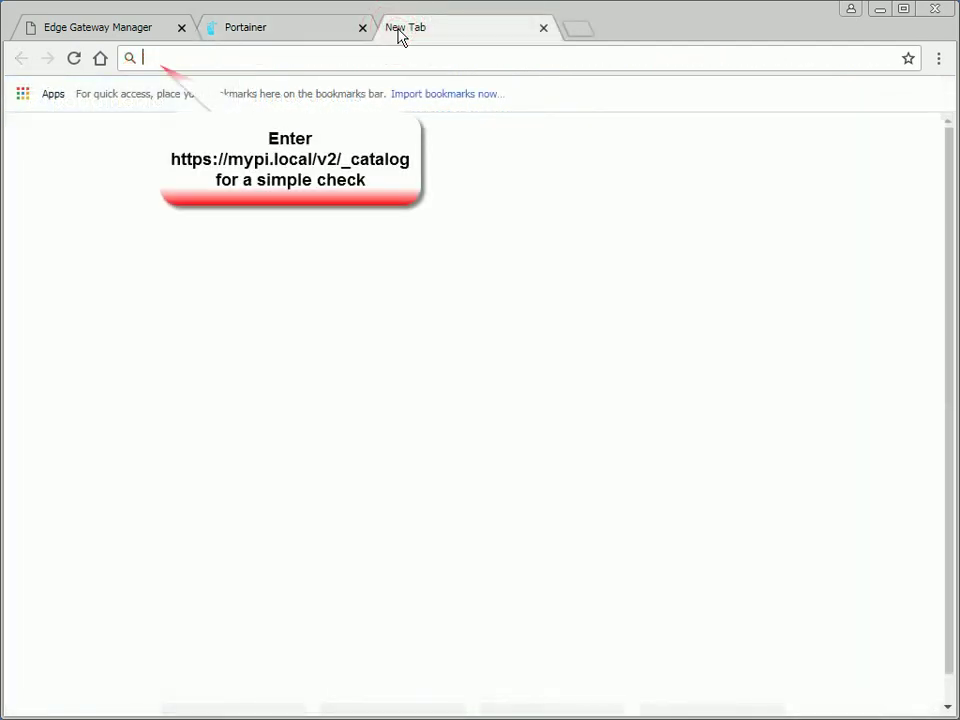
click(161, 60)
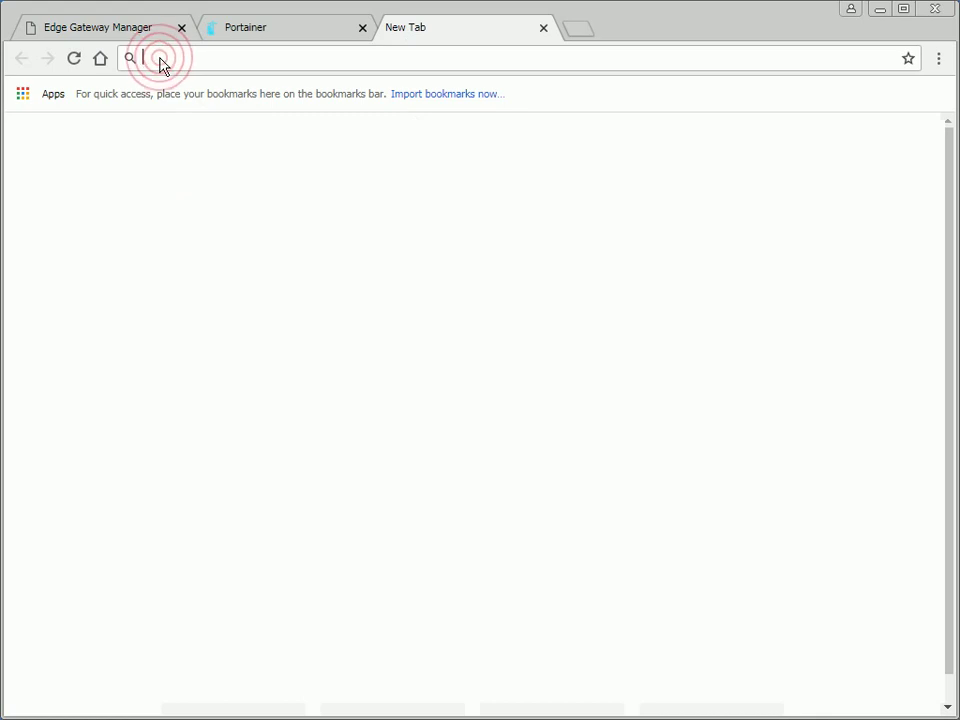
text(https://mypi.local/v2/_catalog)
key(Return)
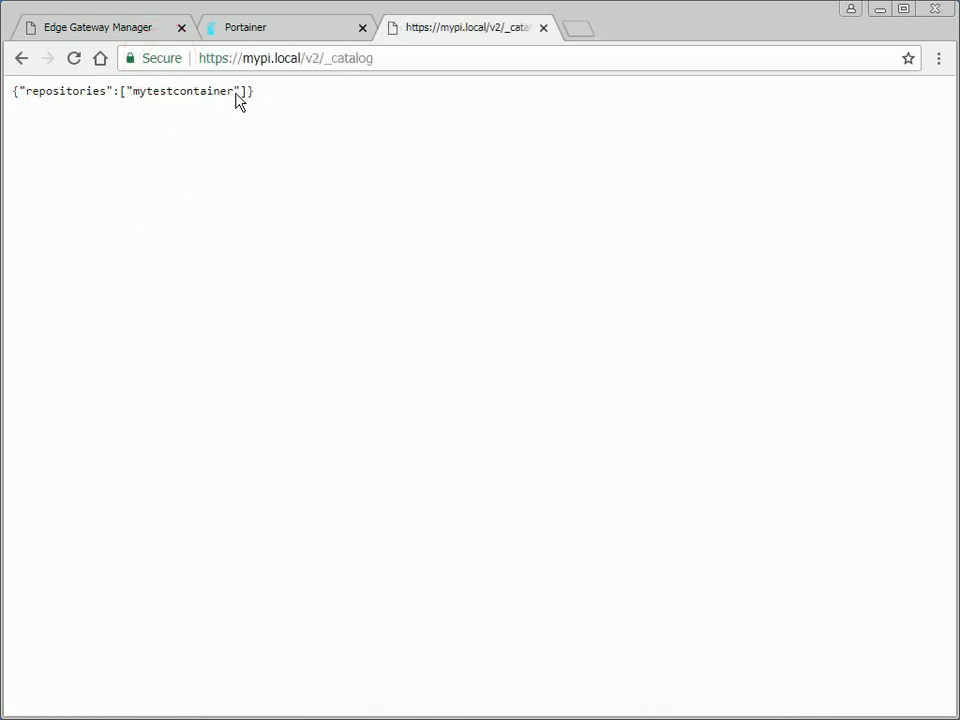
click(170, 92)
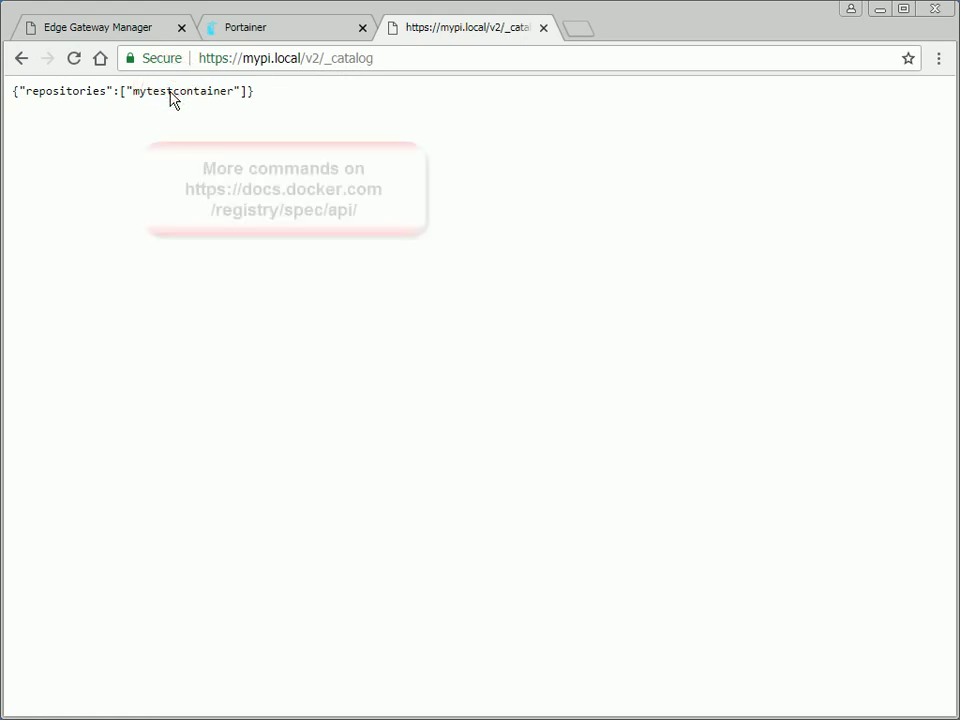